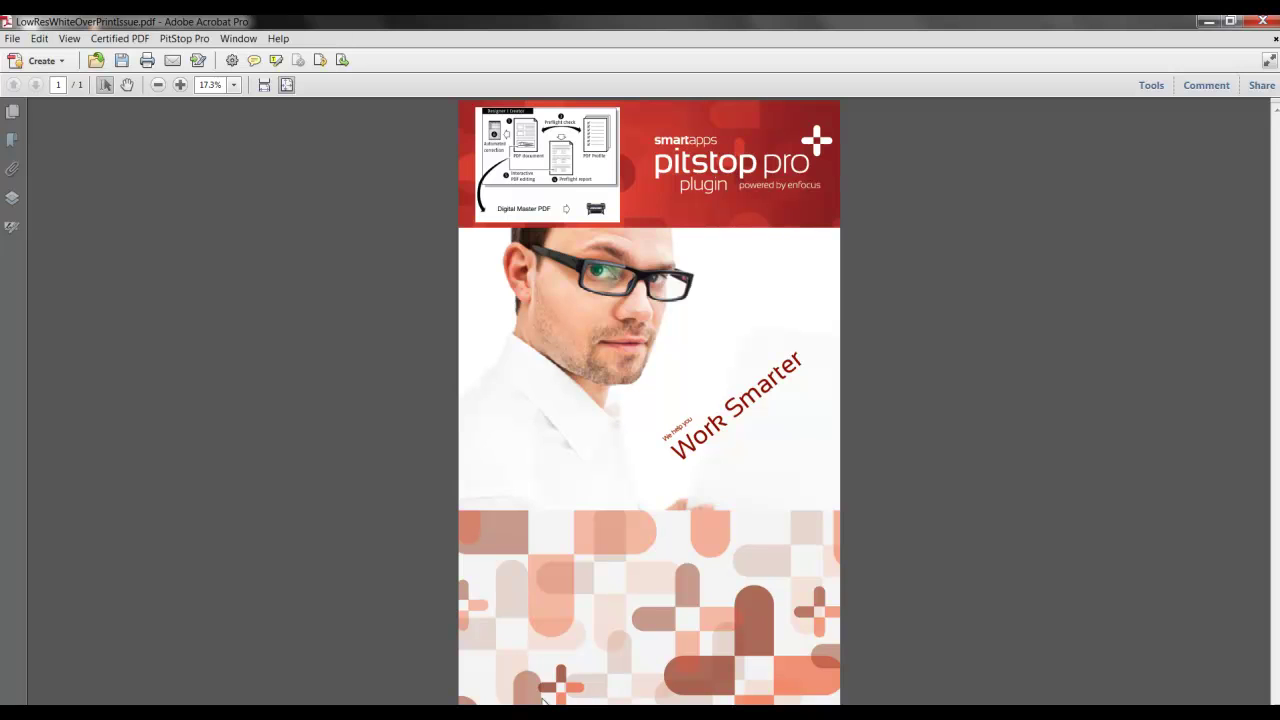
Run a preflight on the complete document with the Wide Format - Outdoor Banner profile
left_click(168, 45)
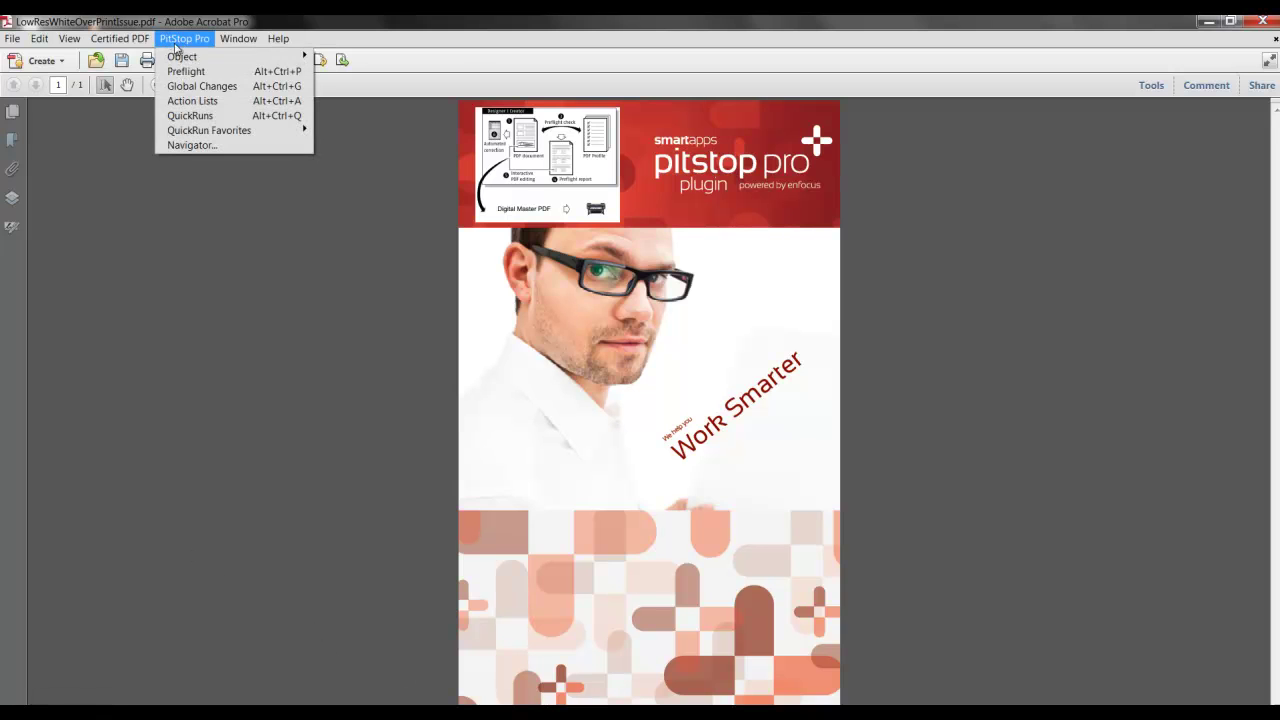
left_click(222, 73)
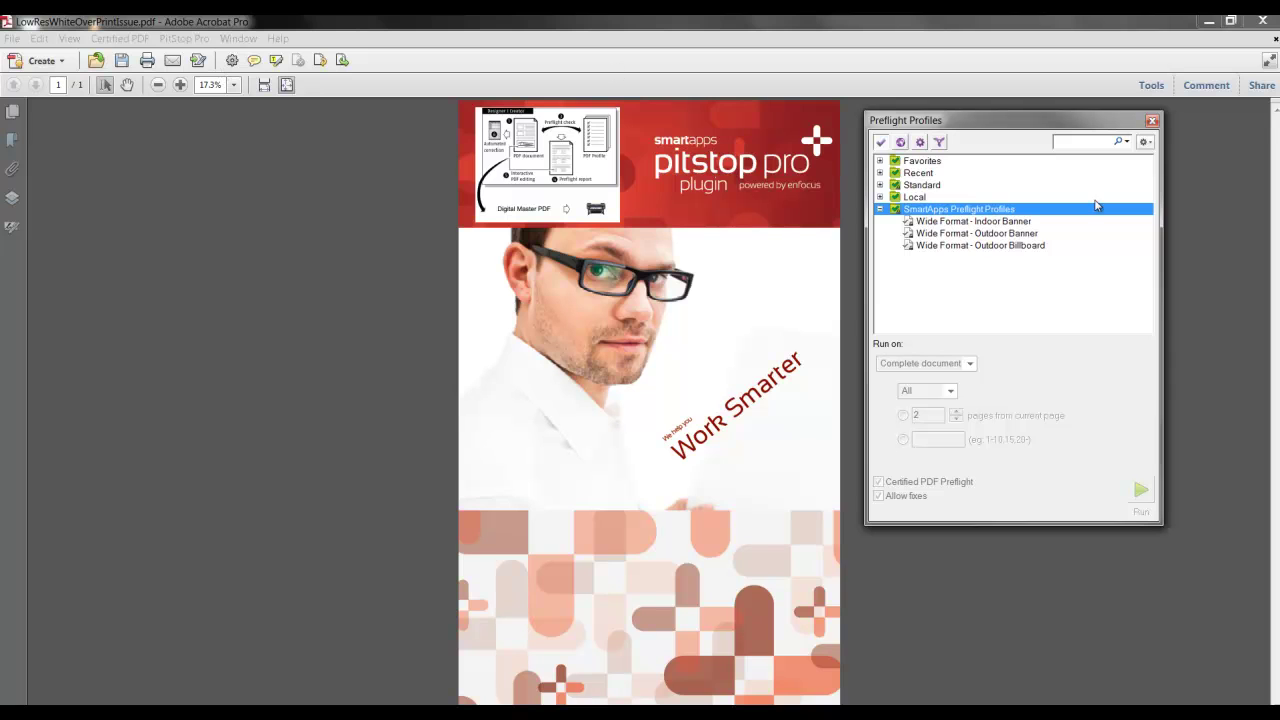
left_click(955, 234)
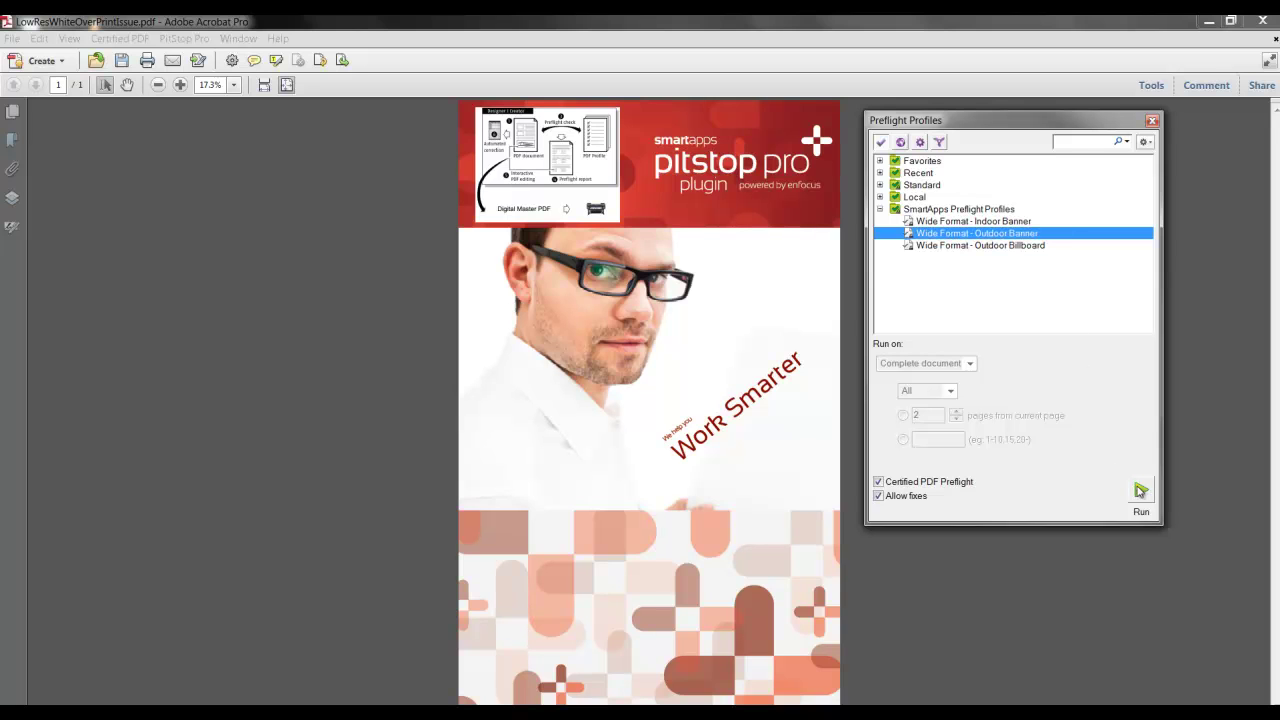
left_click(1145, 493)
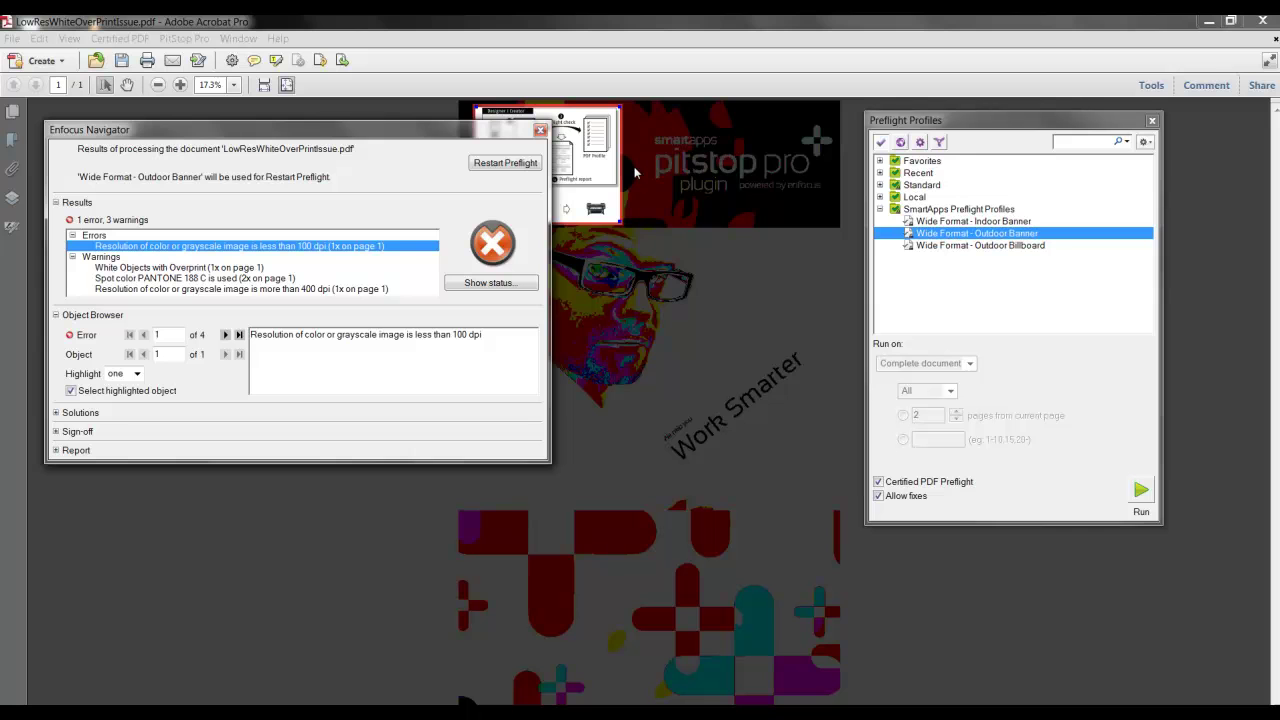
Resample the image flagged as more than 400 dpi to 150 dpi, applied to the current object only, and restart the preflight
left_click(162, 268)
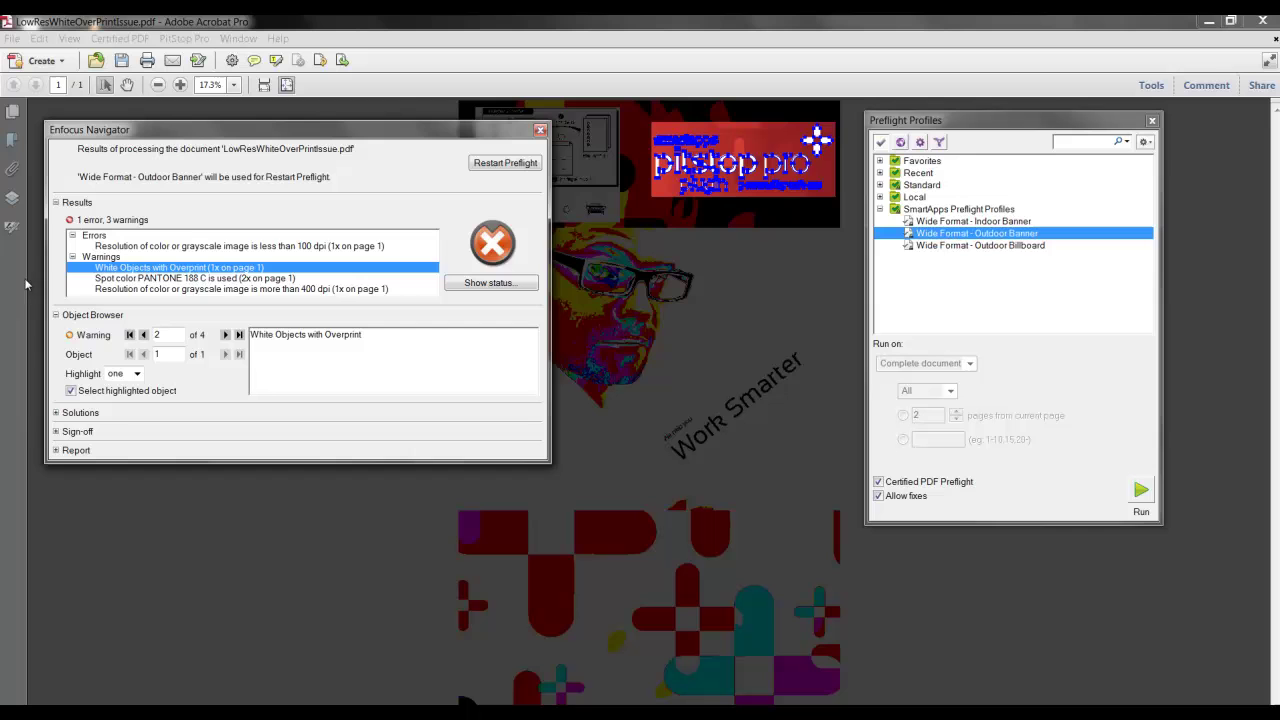
left_click(138, 290)
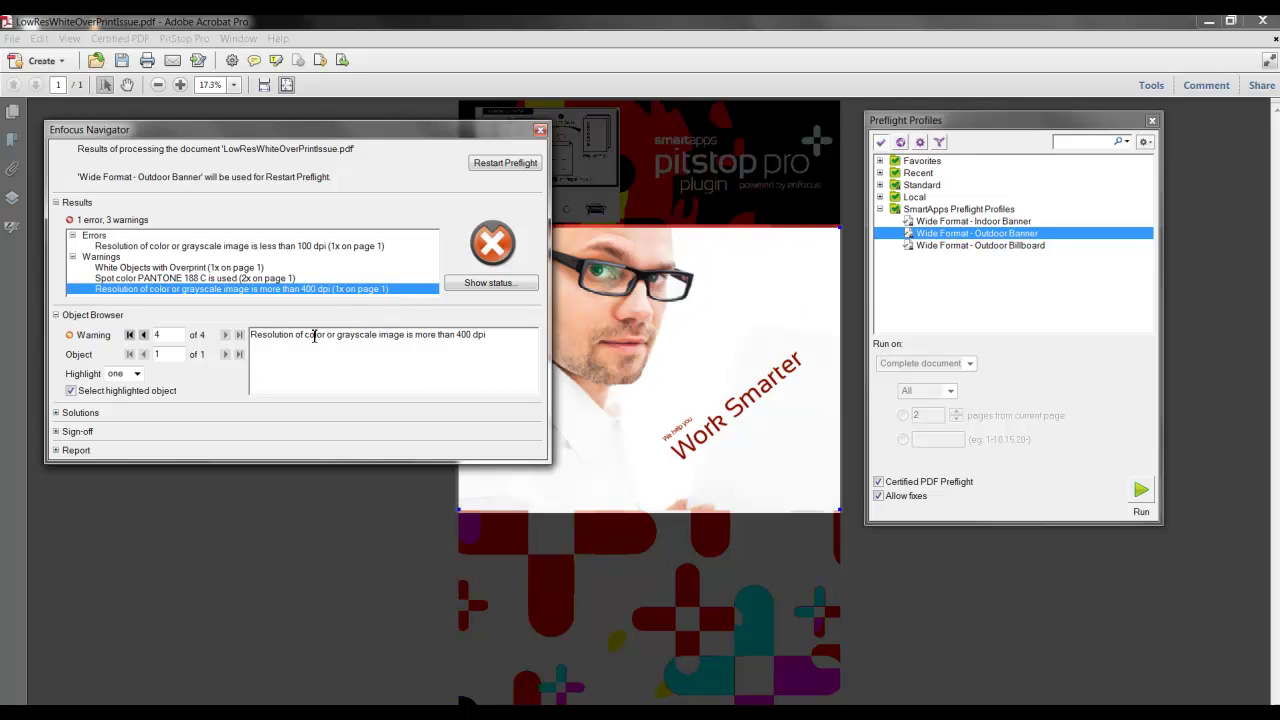
left_click(57, 413)
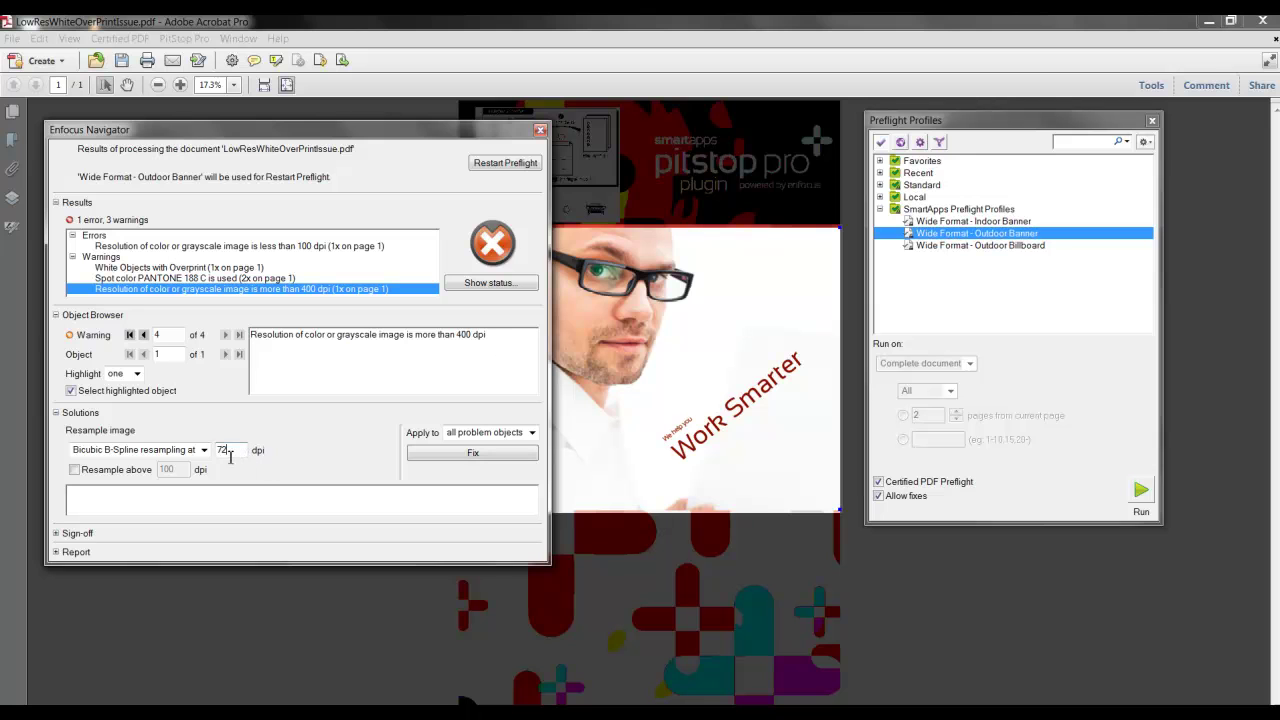
double_click(222, 450)
type("150")
left_click(532, 434)
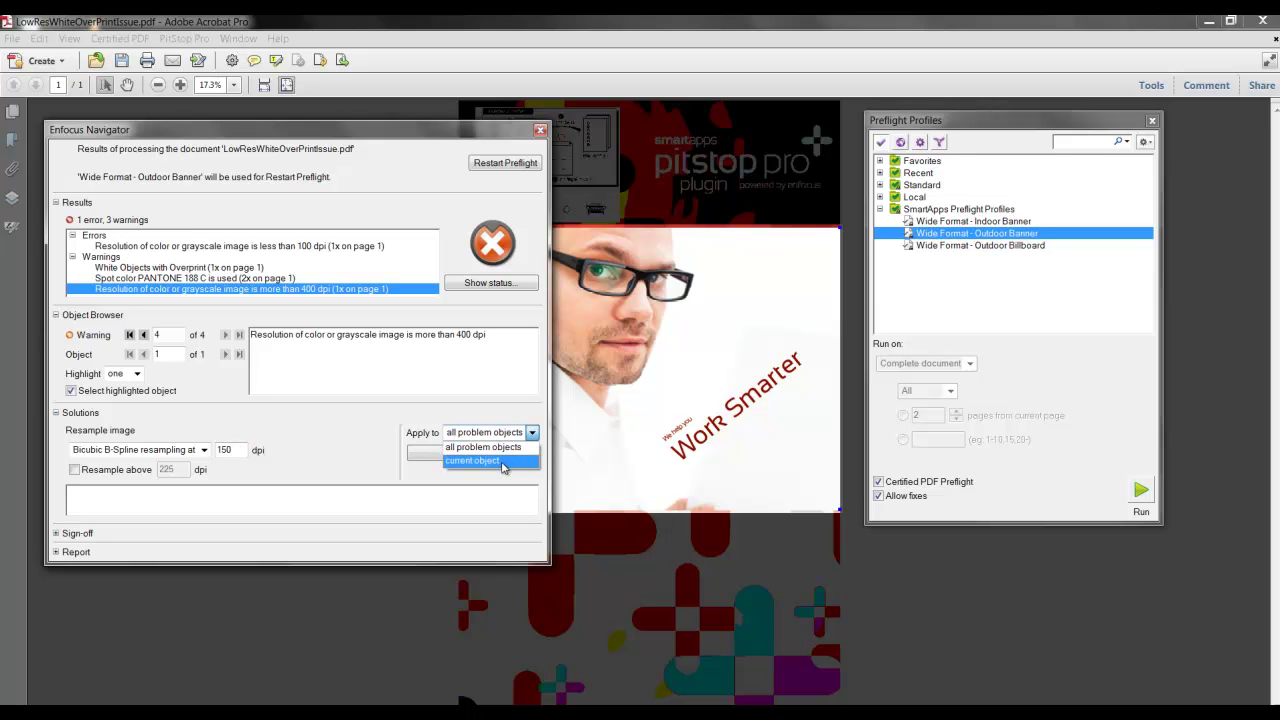
left_click(502, 462)
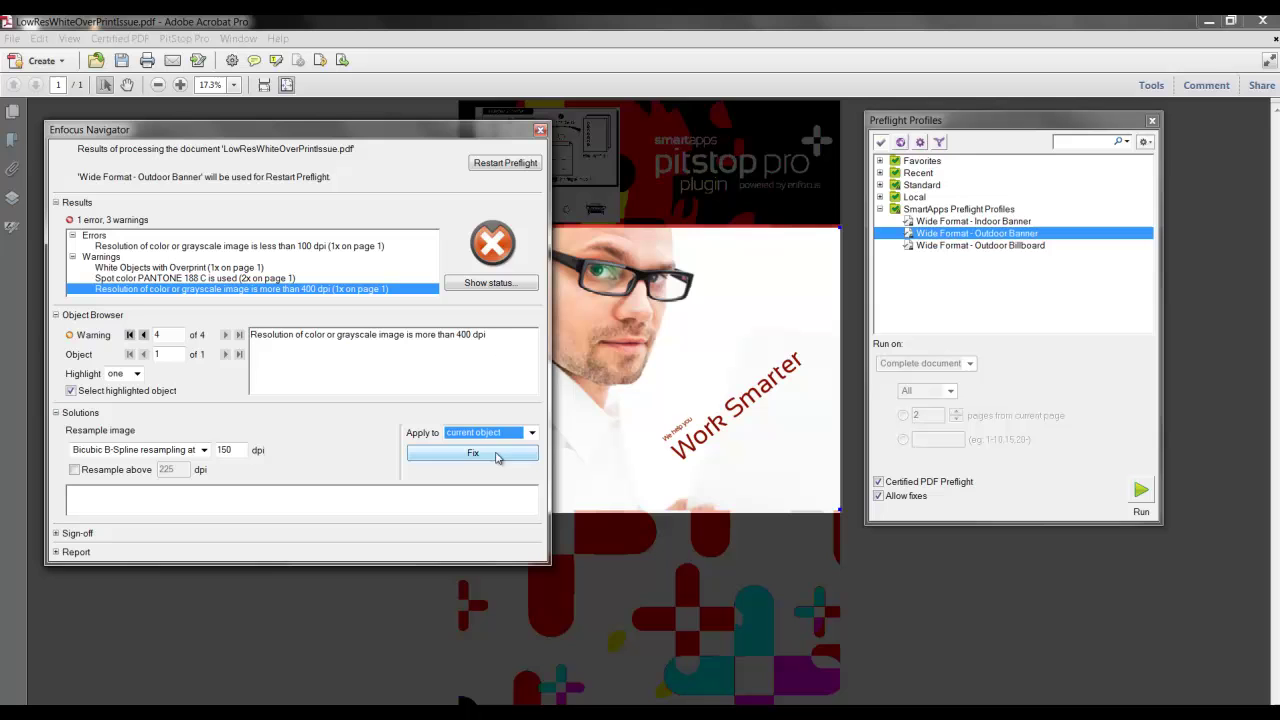
left_click(470, 453)
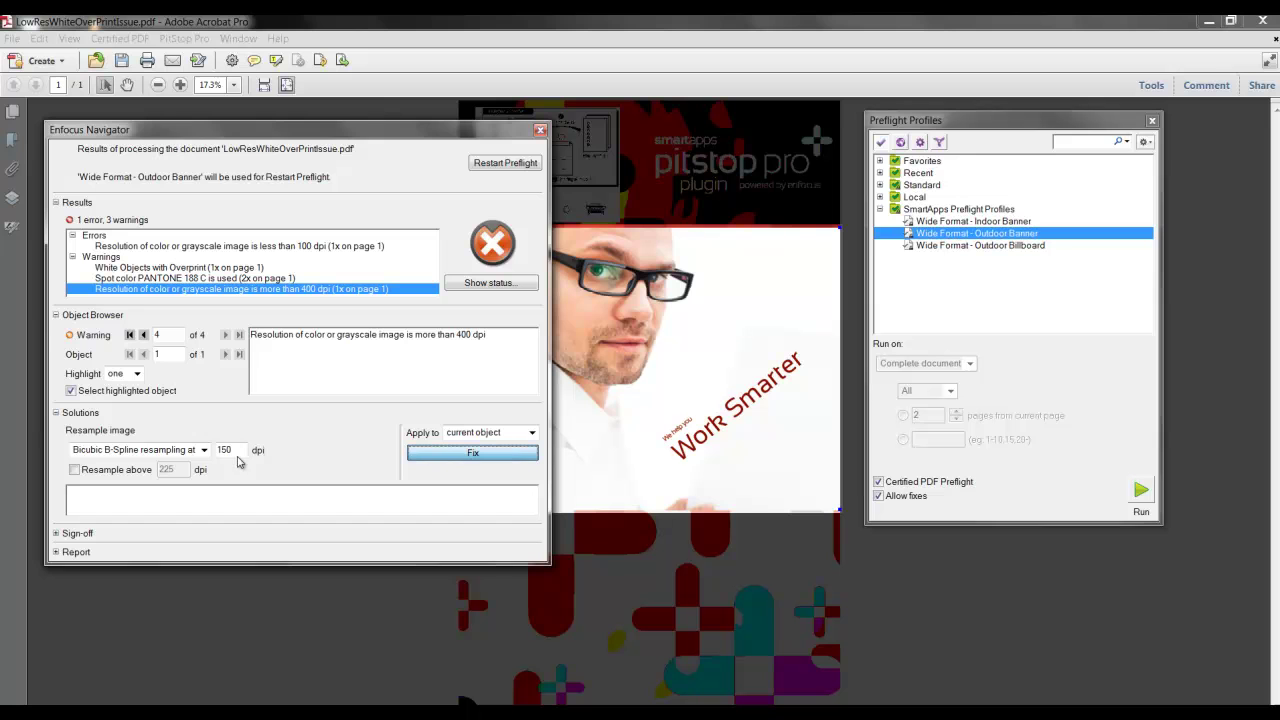
left_click(452, 456)
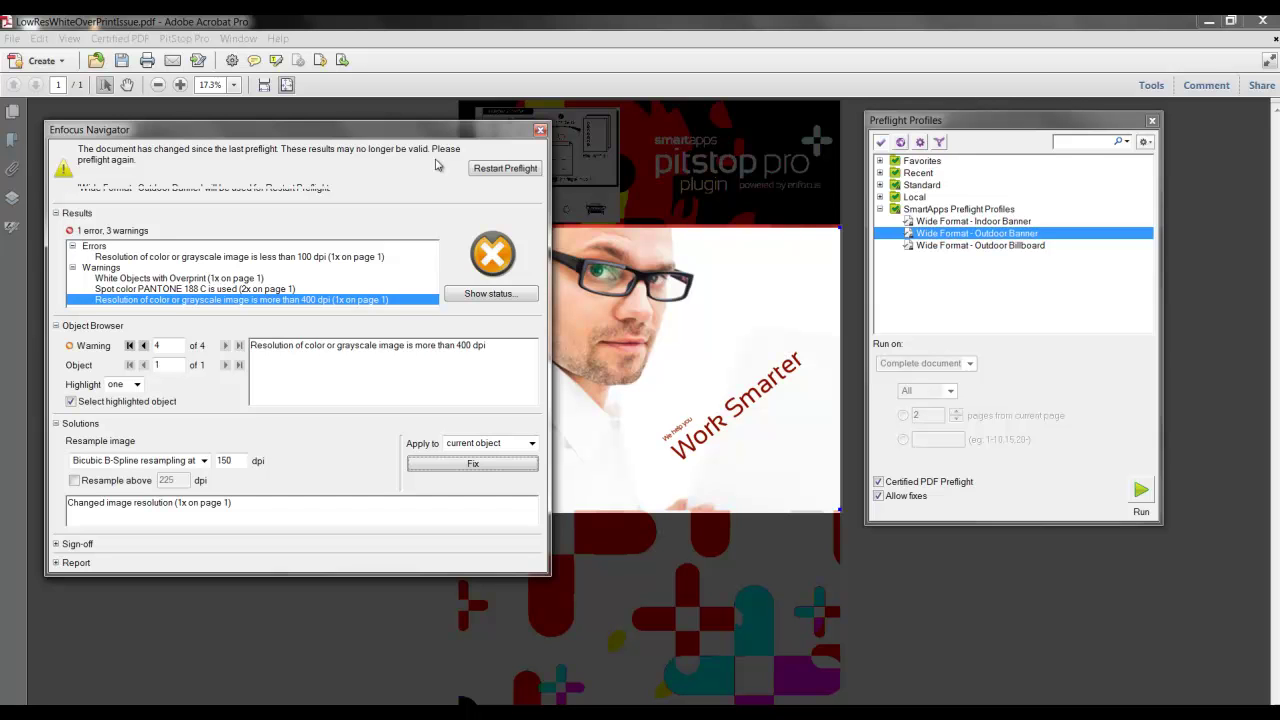
left_click(486, 172)
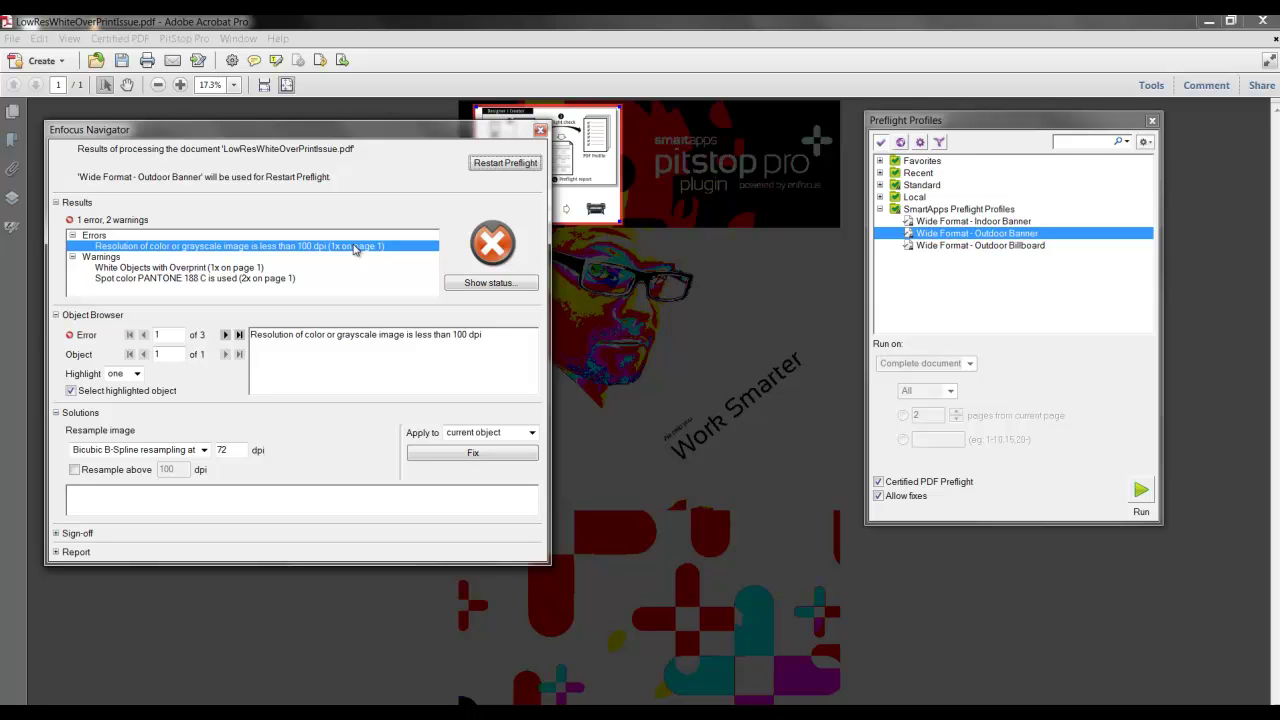
Collapse the preflight solutions and generate the Regular preflight report
left_click(56, 414)
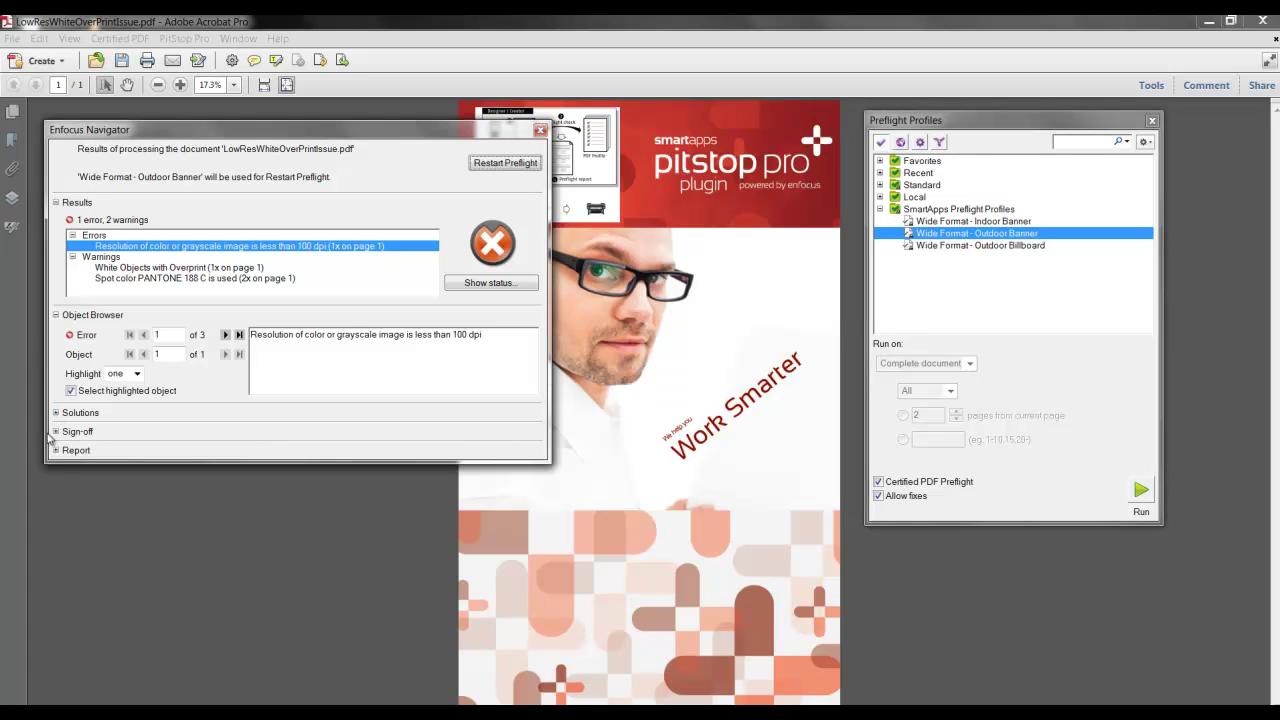
left_click(56, 451)
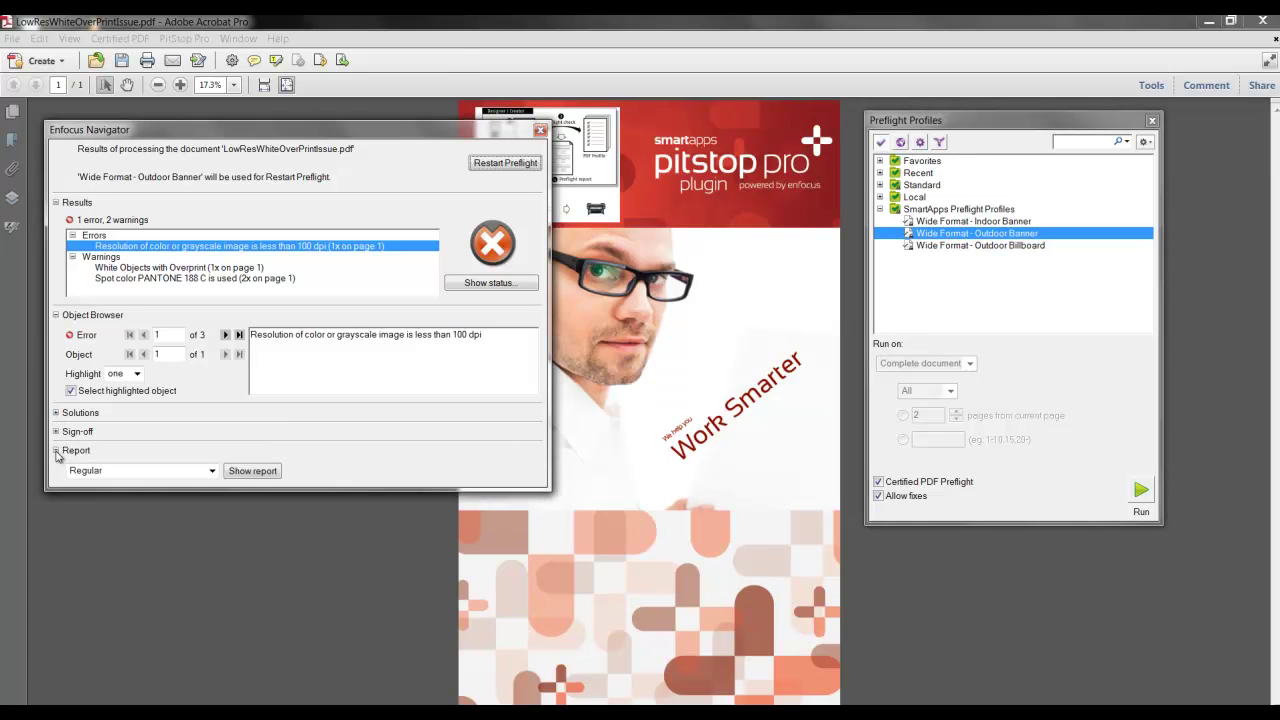
left_click(251, 477)
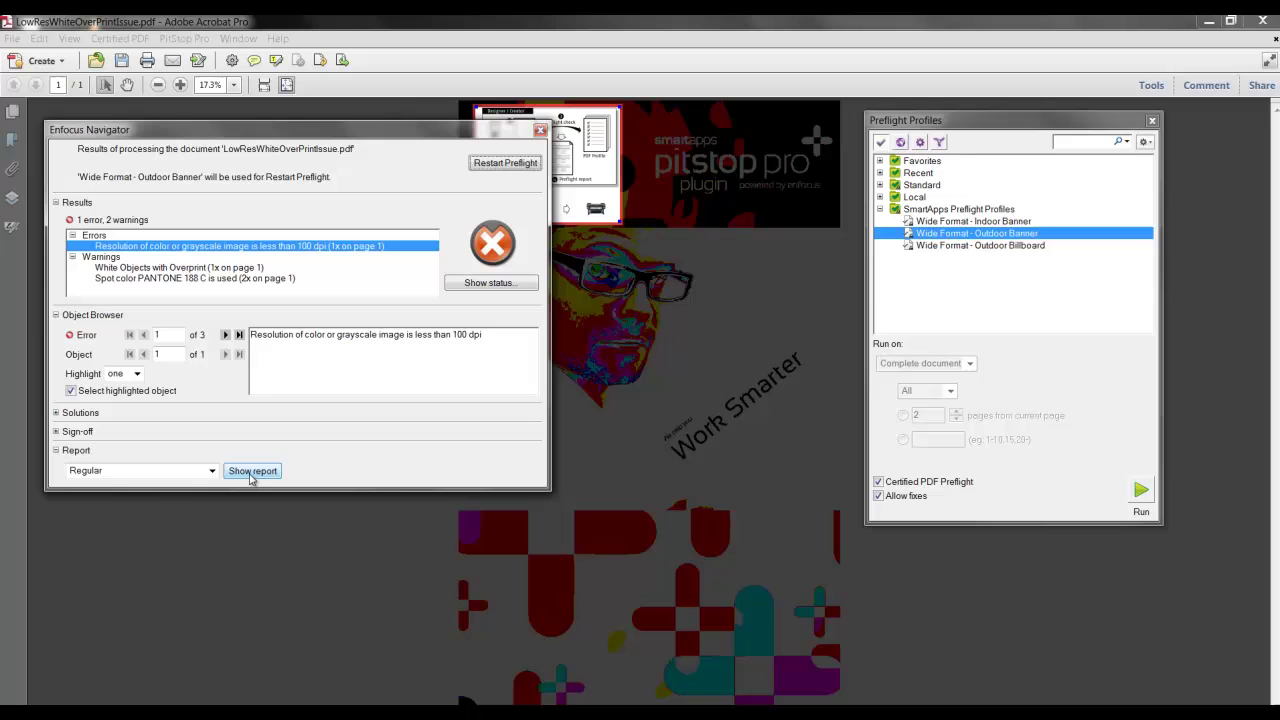
left_click(251, 471)
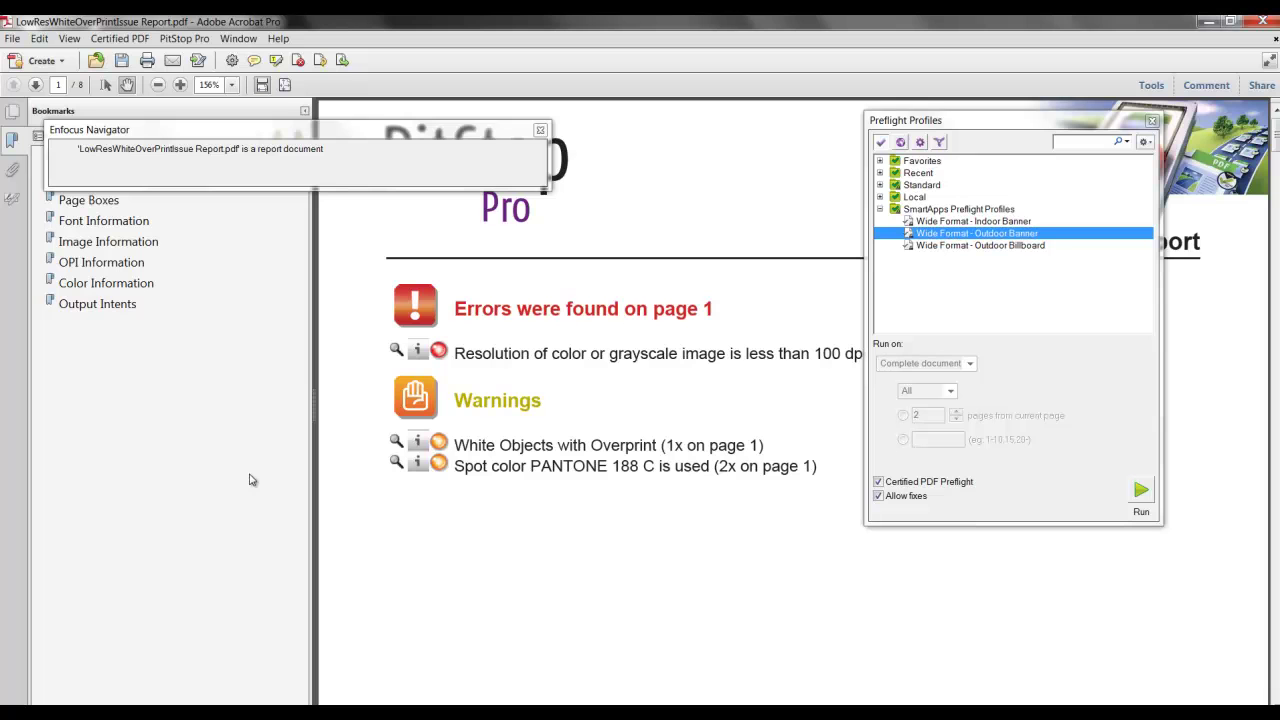
Review all pages of the preflight report in full-page view, and close the report and the preflight results
left_click(284, 86)
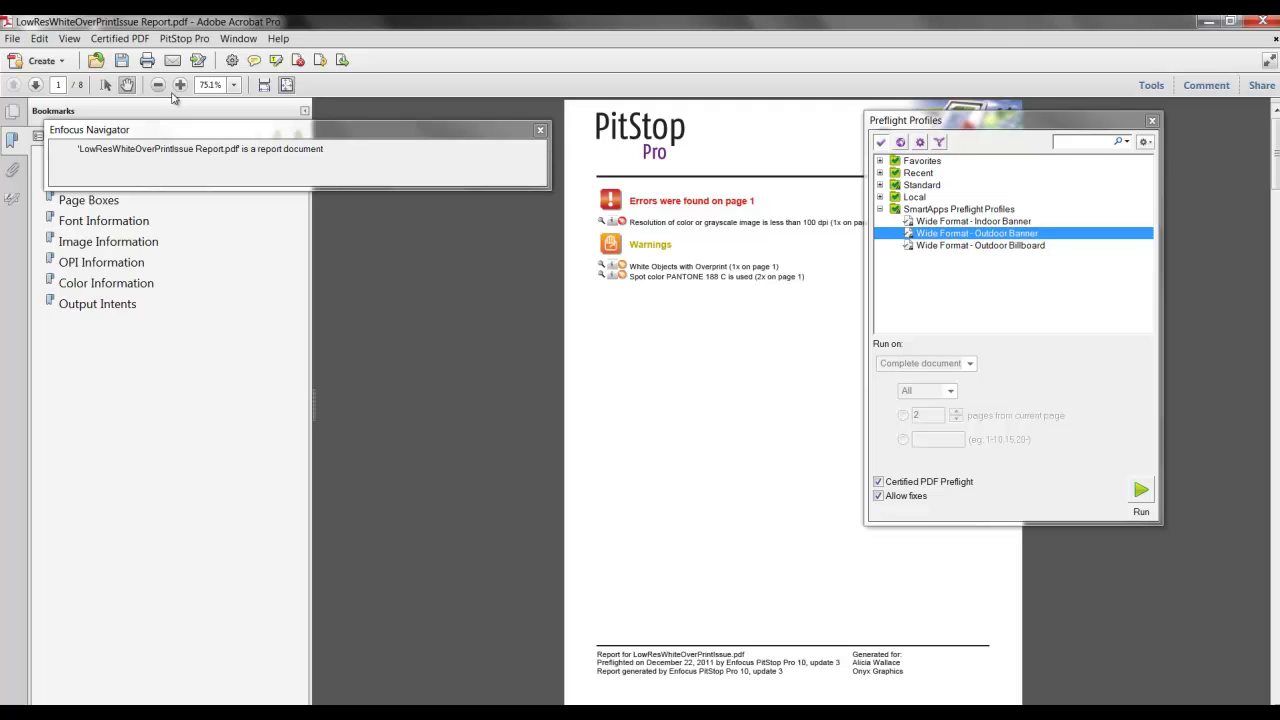
left_click(35, 86)
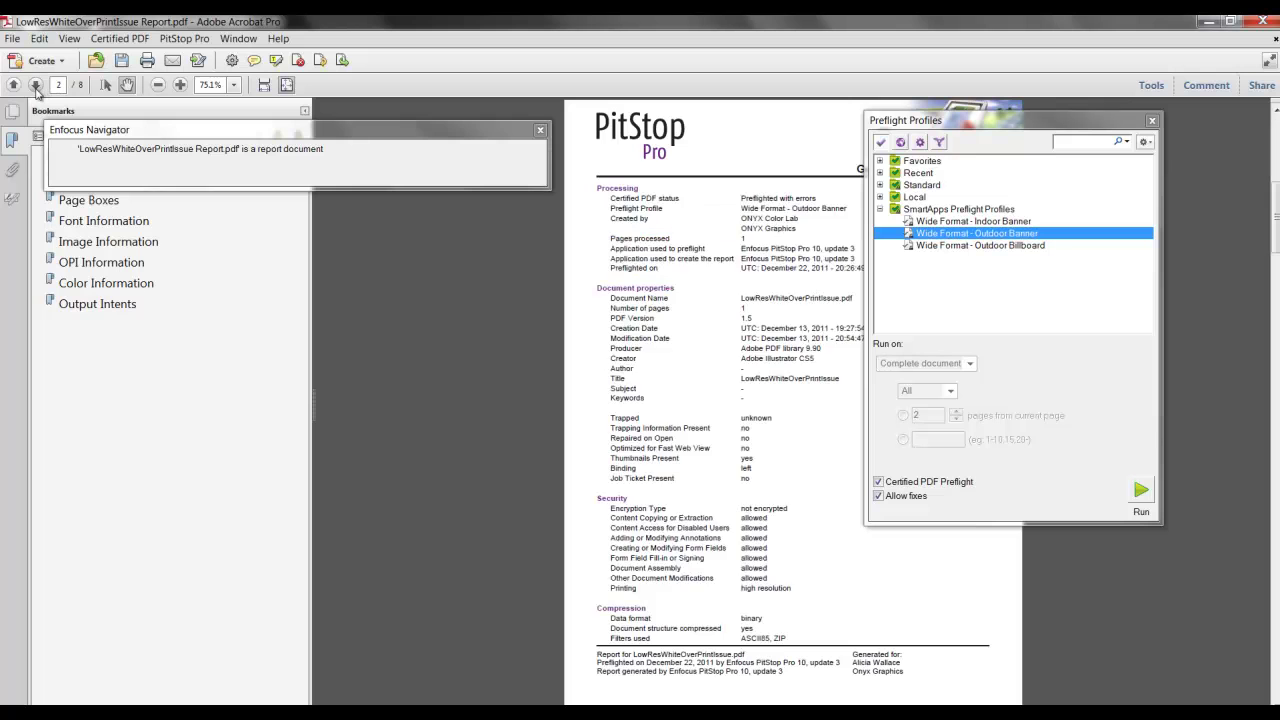
left_click(35, 86)
left_click(35, 86)
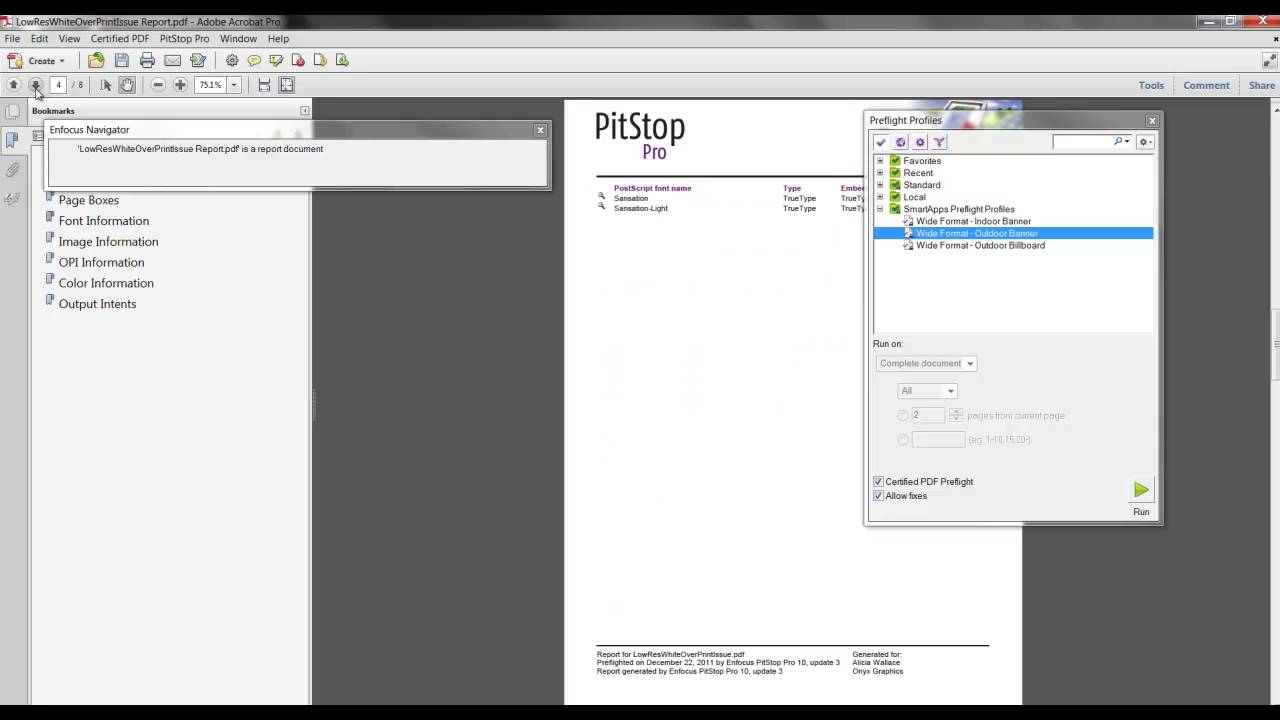
left_click(35, 86)
left_click(35, 86)
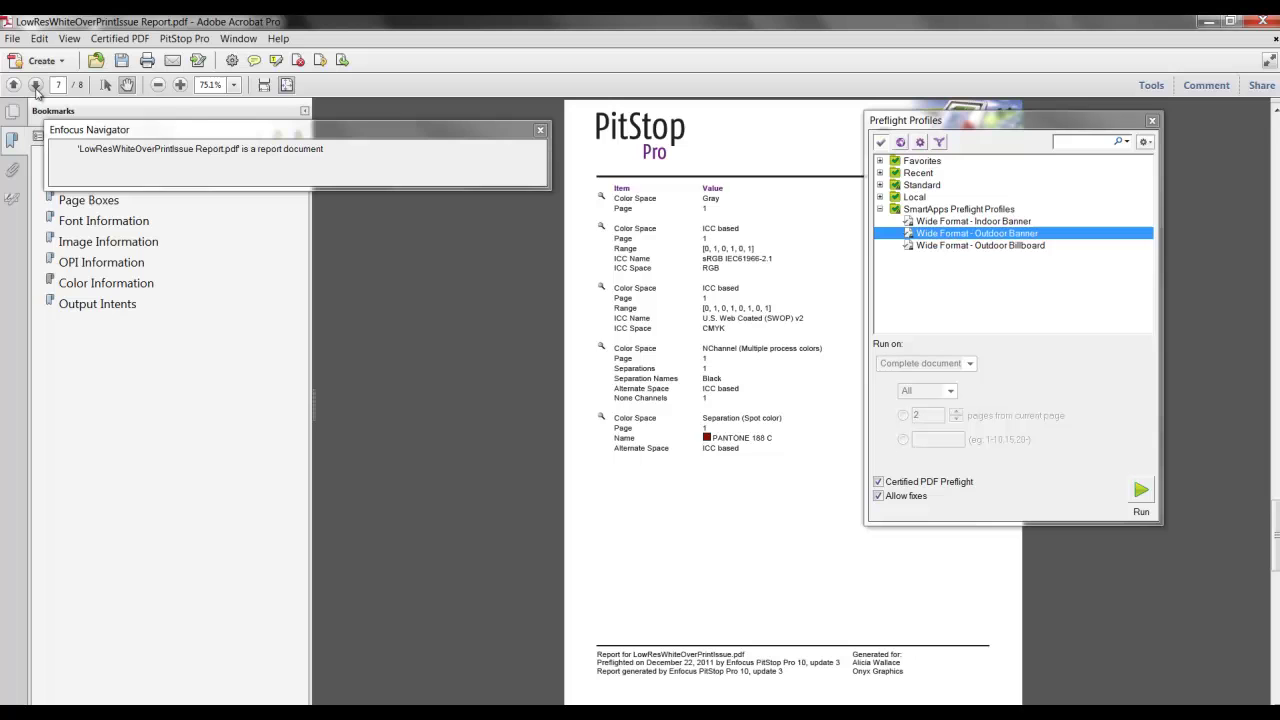
left_click(36, 86)
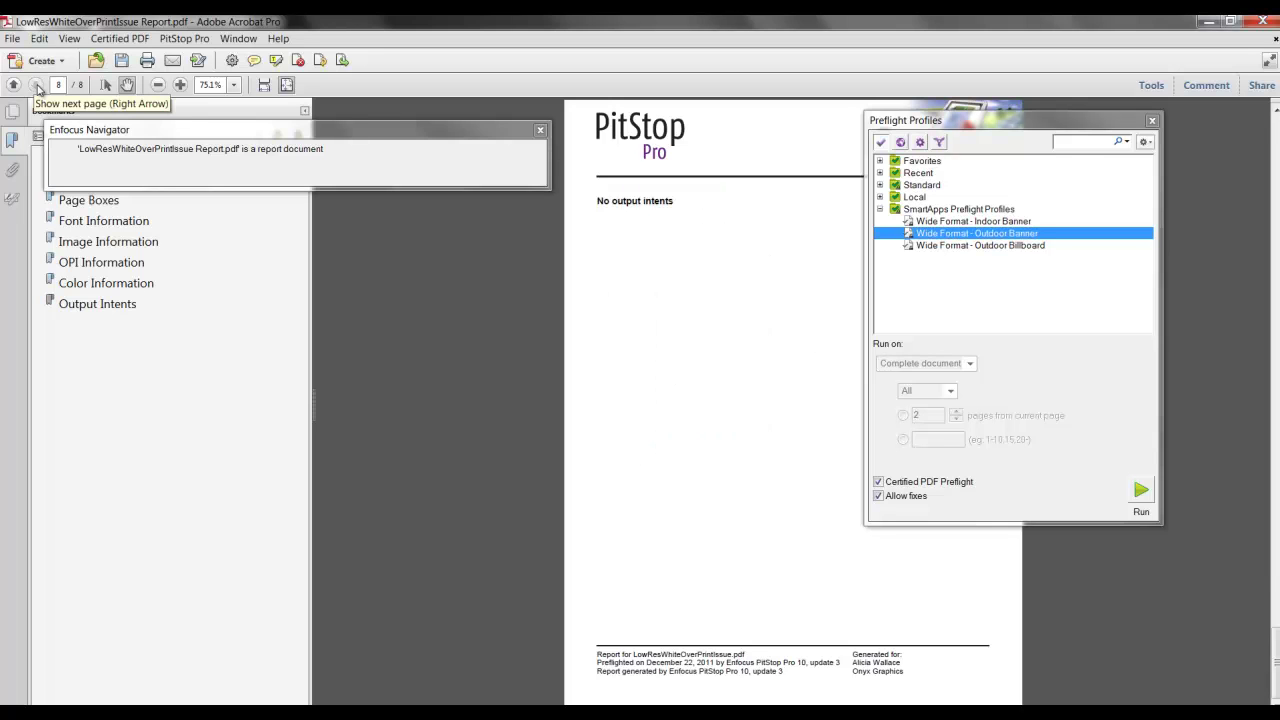
left_click(12, 86)
left_click(12, 86)
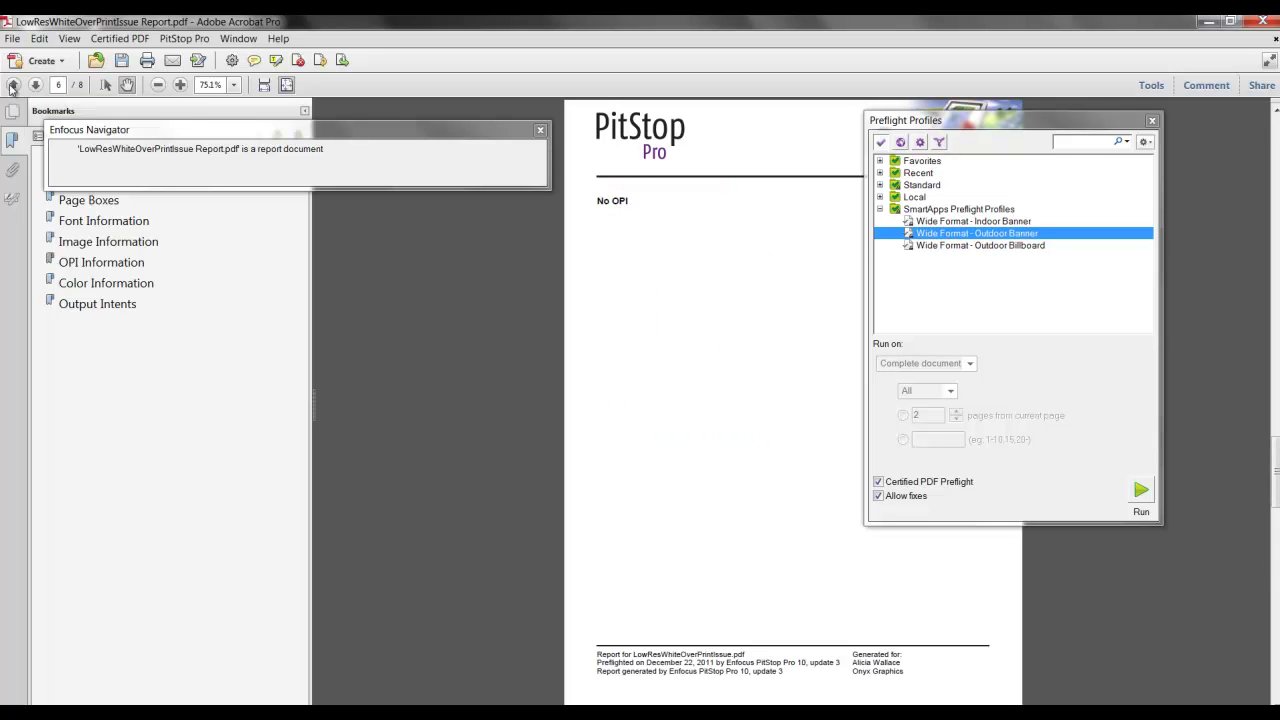
left_click(12, 86)
left_click(12, 86)
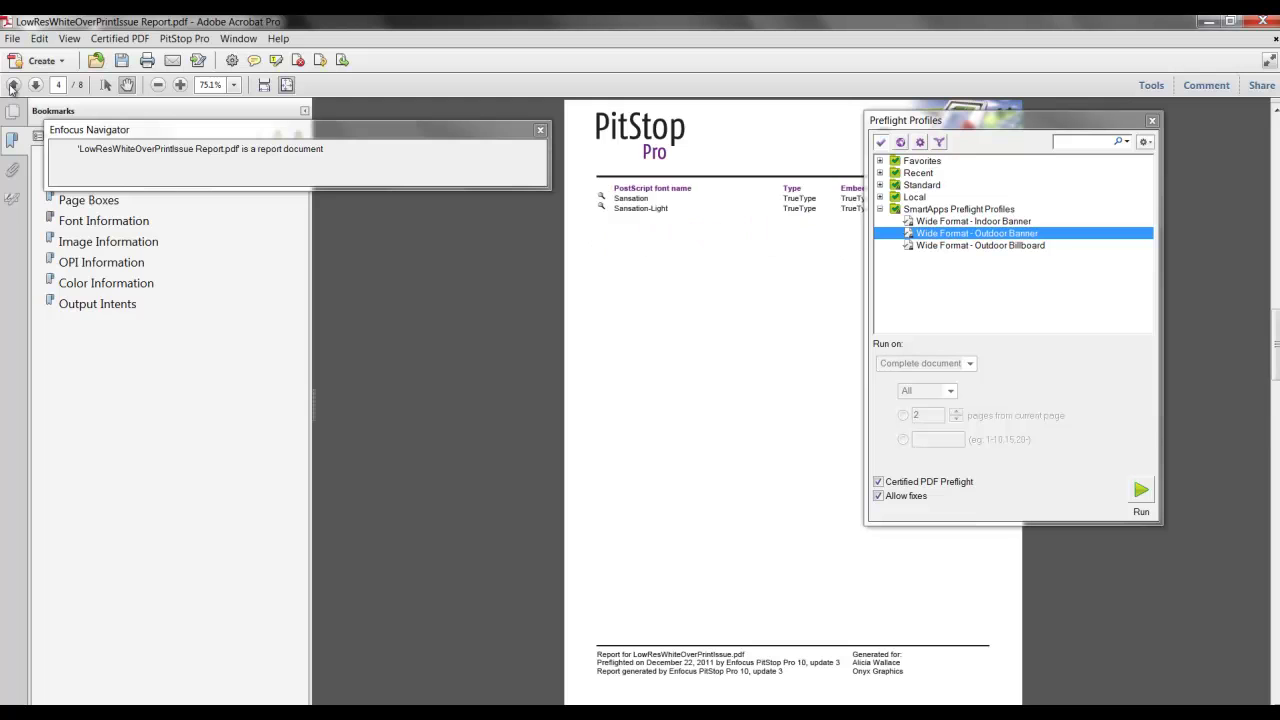
left_click(12, 86)
left_click(12, 86)
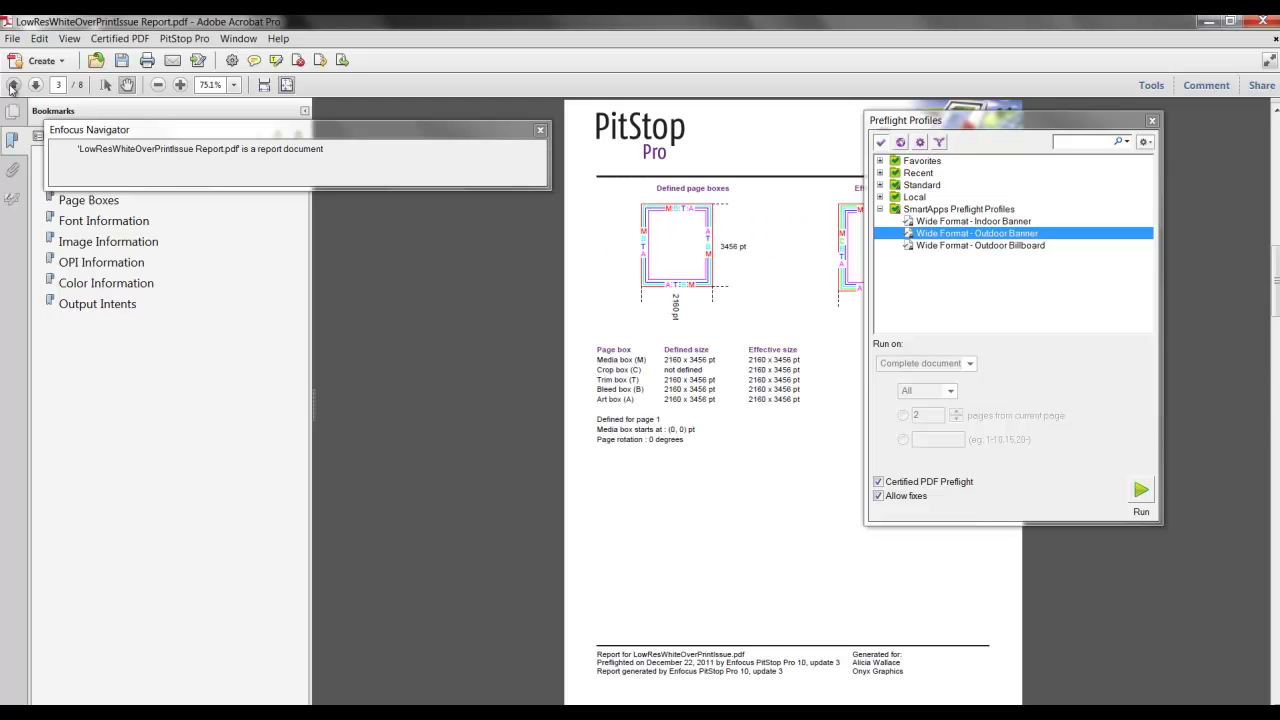
left_click(12, 86)
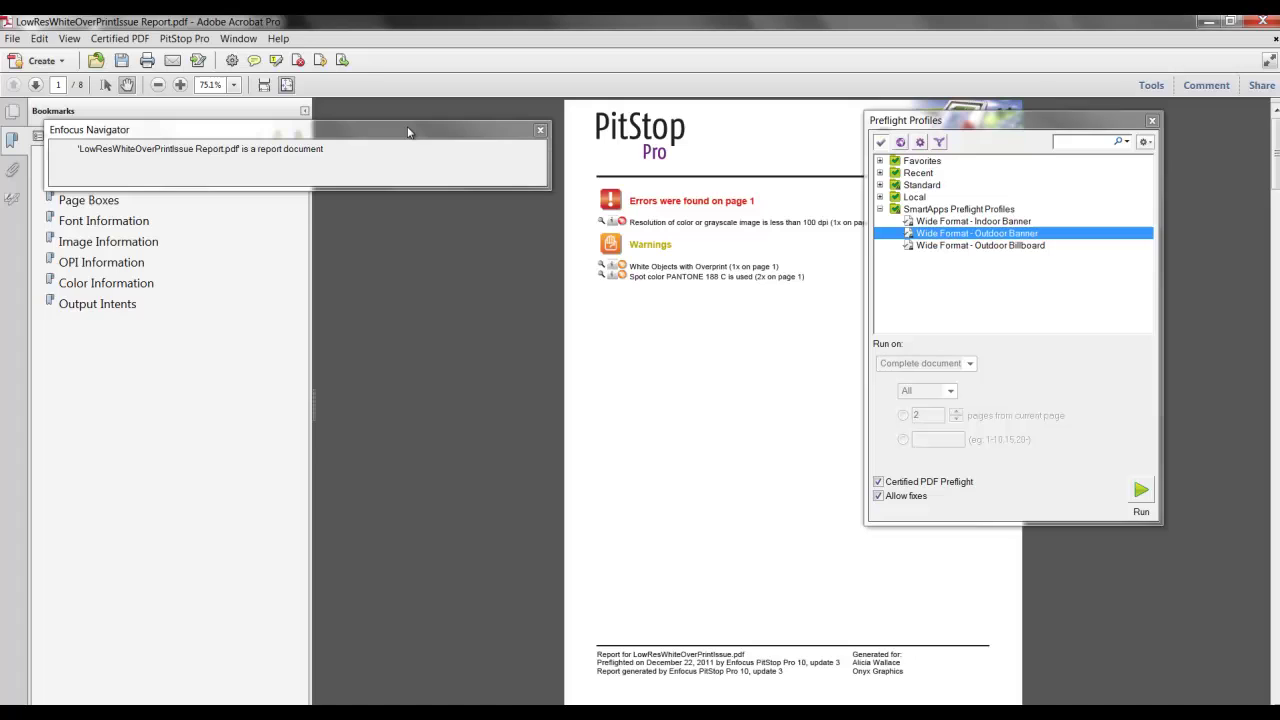
key("ctrl+w")
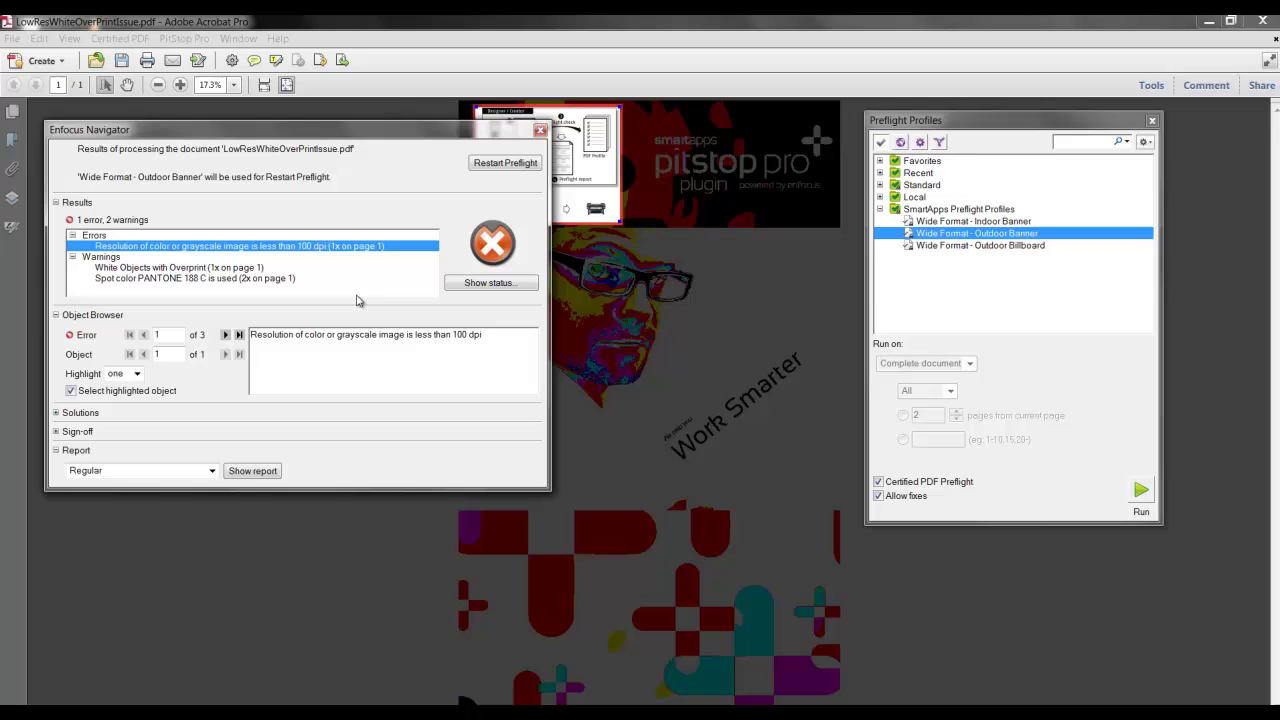
left_click(540, 130)
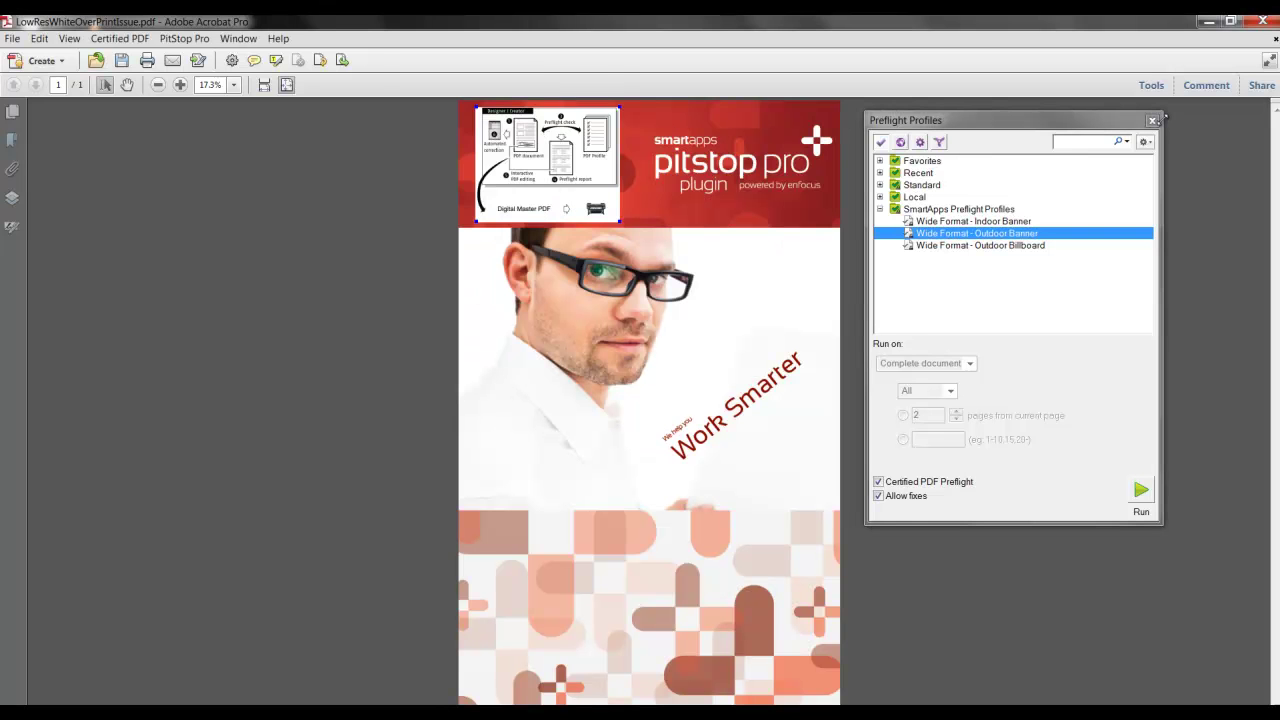